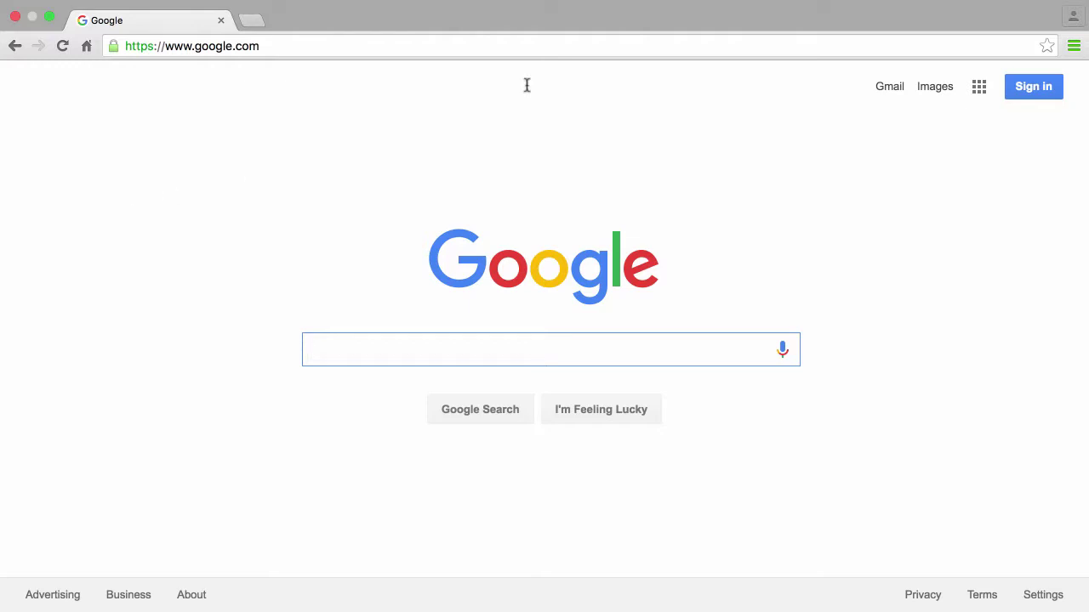
Step: Start sign-in, fill the account's e-mail from the autofill suggestion, and enter its password
{"action": "left_click", "coordinate": [1022, 95]}
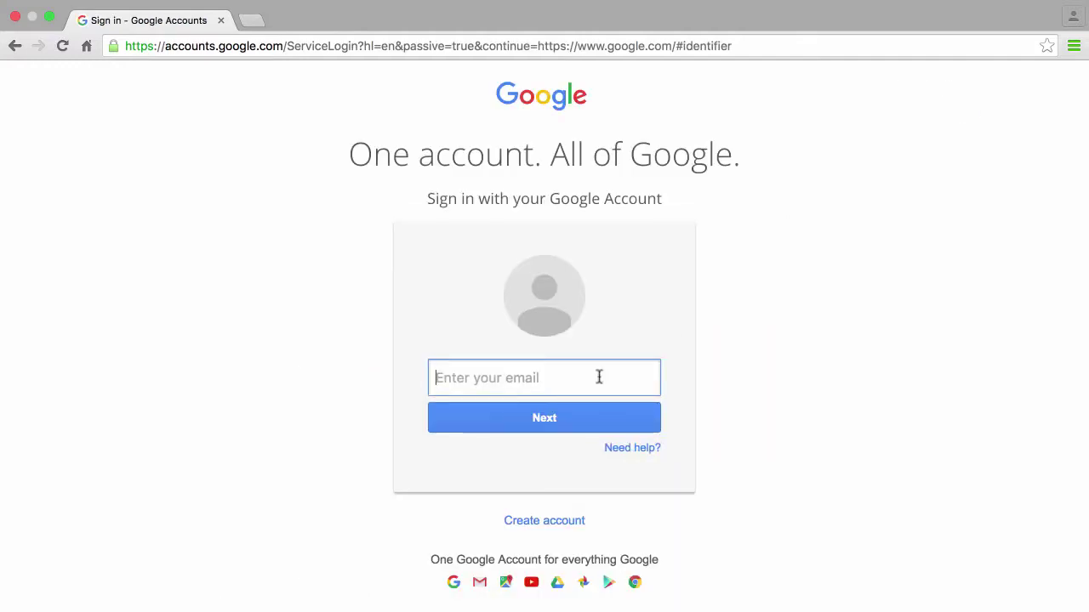
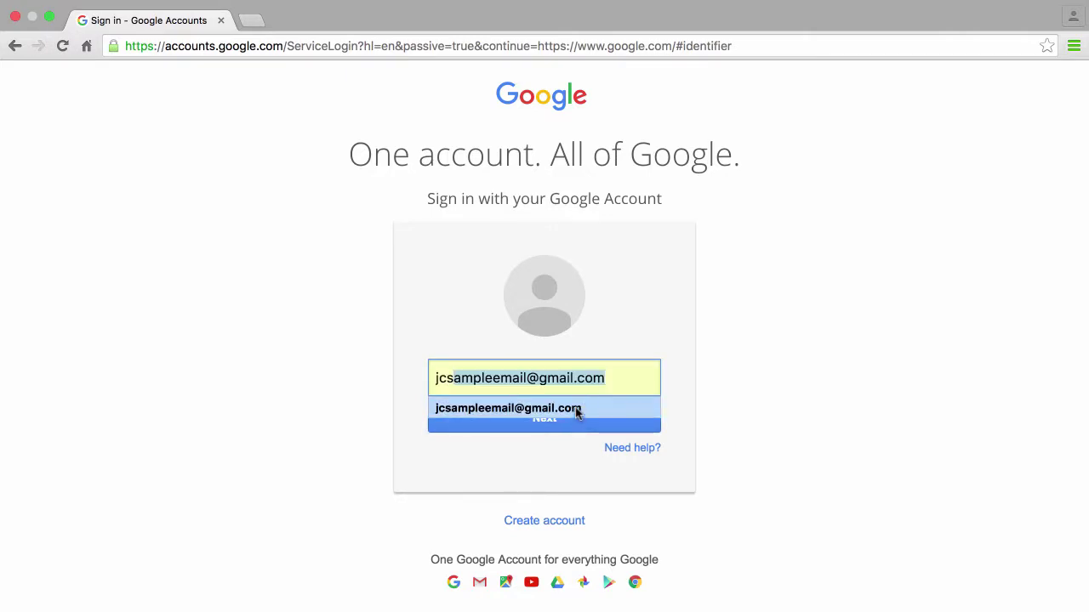
{"action": "left_click", "coordinate": [579, 412]}
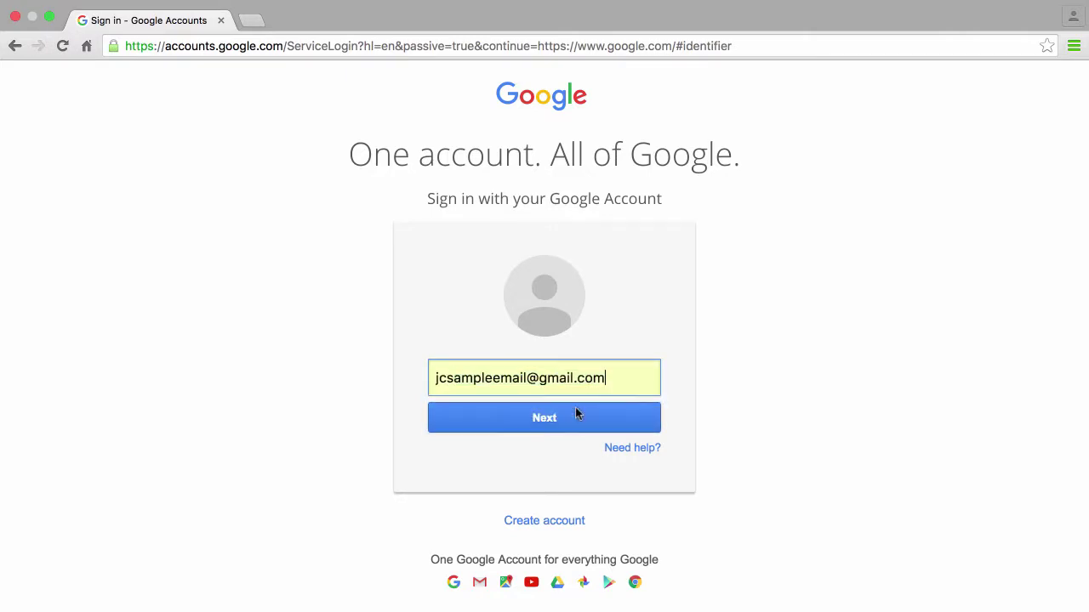
{"action": "left_click", "coordinate": [564, 417]}
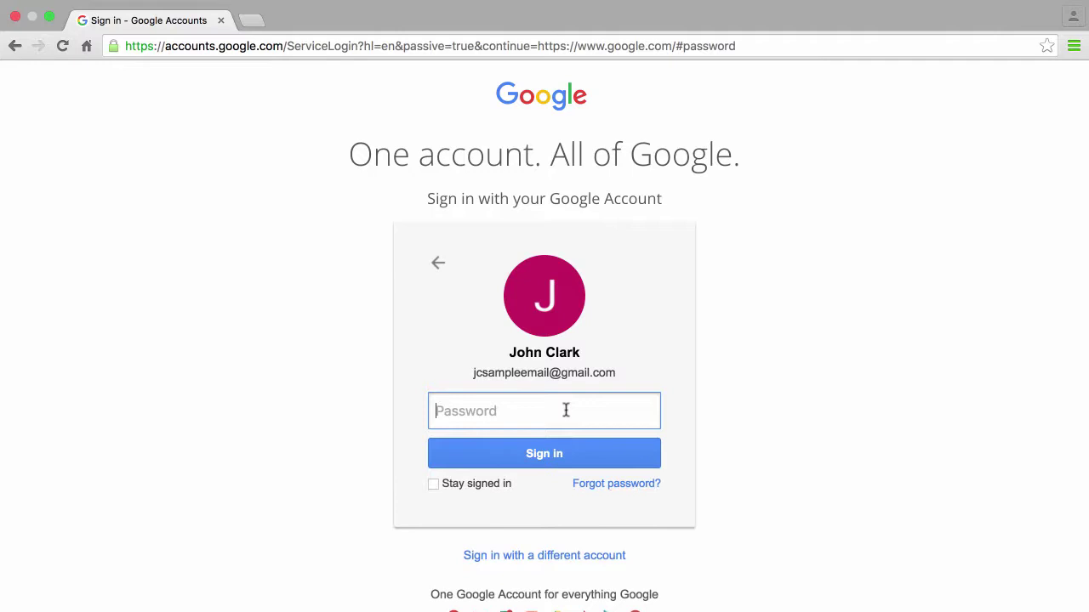
{"action": "type", "text": "••••••••"}
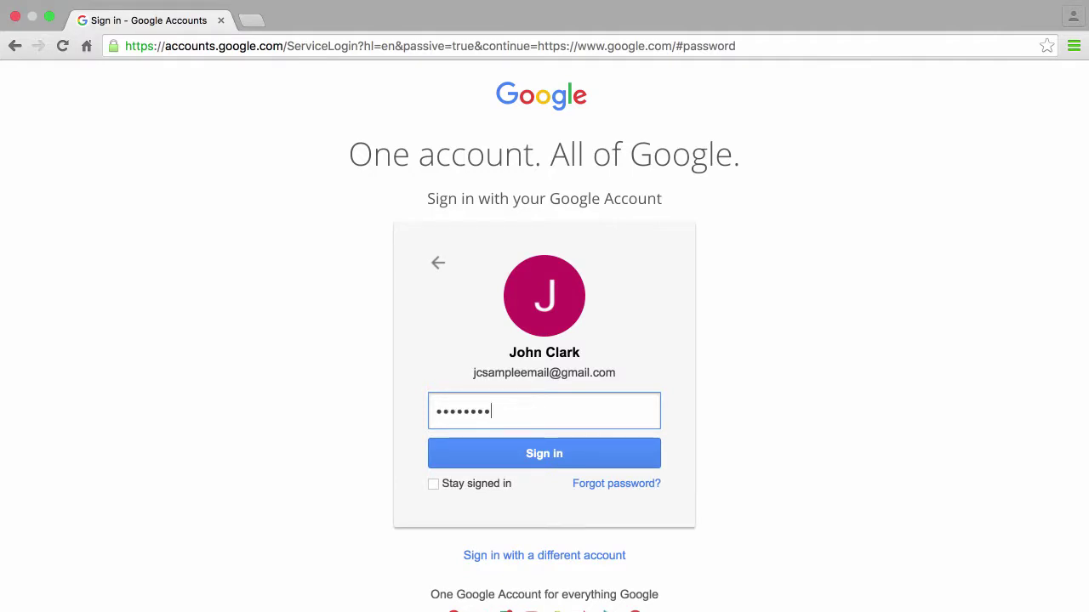
{"action": "mouse_move", "coordinate": [462, 486]}
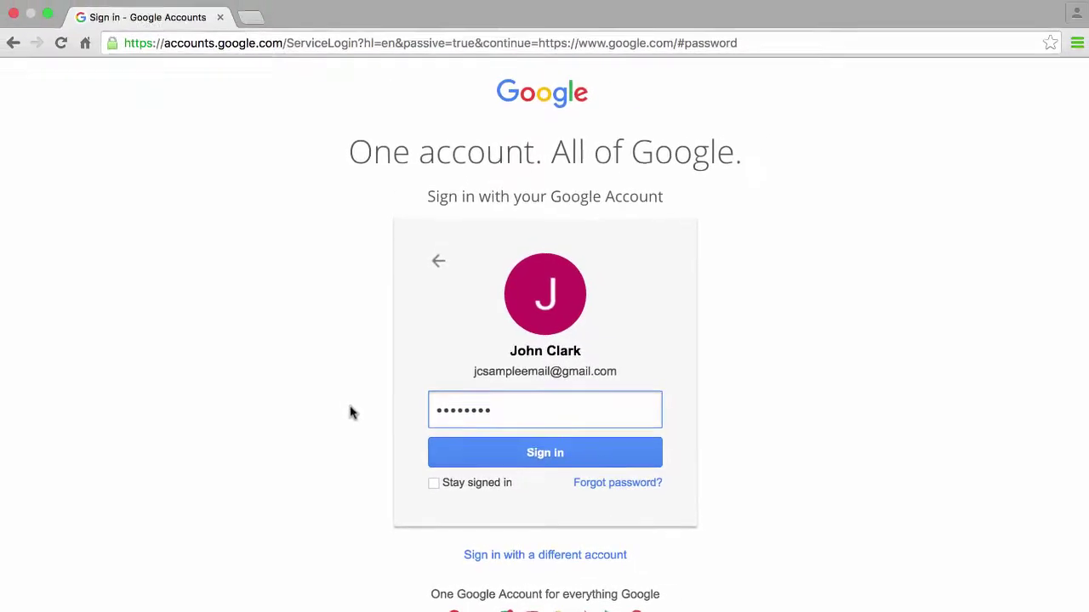
Step: Submit the password, then close Chrome's save-password bubble on the signed-in Google homepage
{"action": "left_click", "coordinate": [500, 465]}
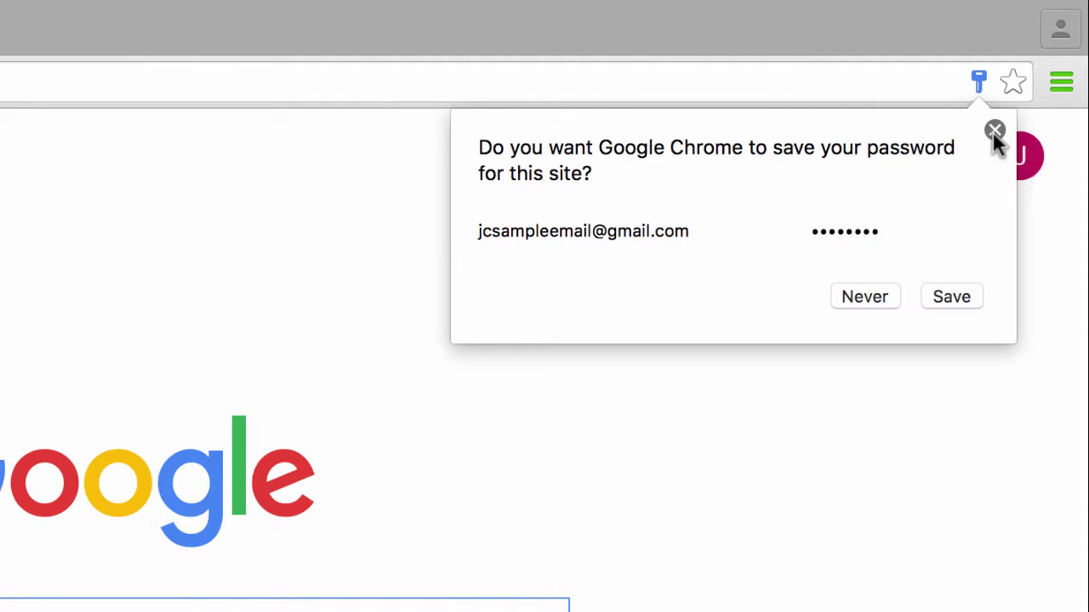
{"action": "left_click", "coordinate": [994, 133]}
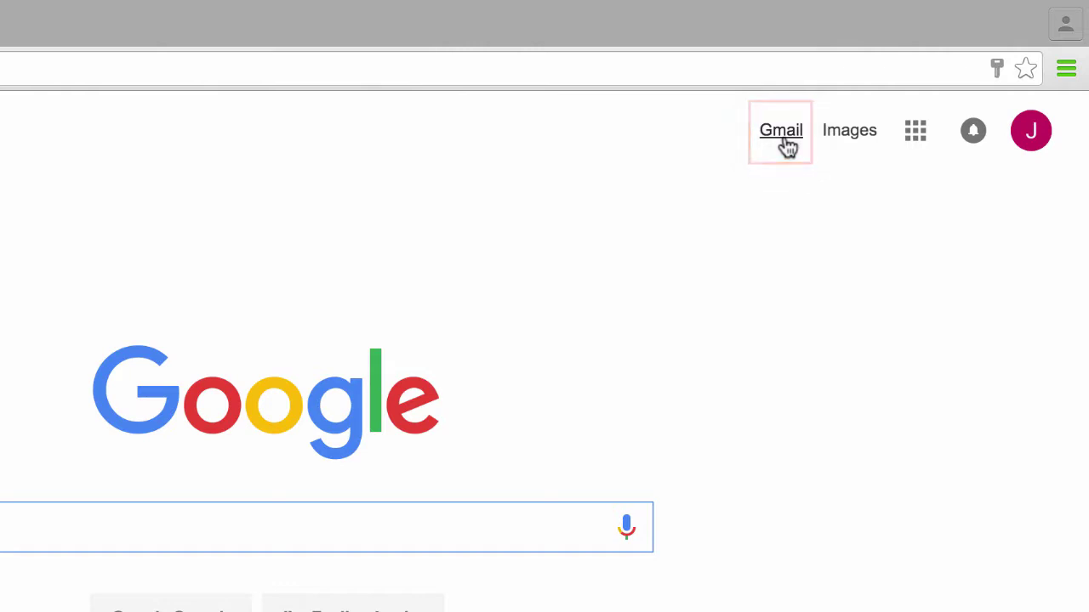
Step: Go to Gmail from the Google homepage and bring up the signed-in account's card
{"action": "left_click", "coordinate": [784, 140]}
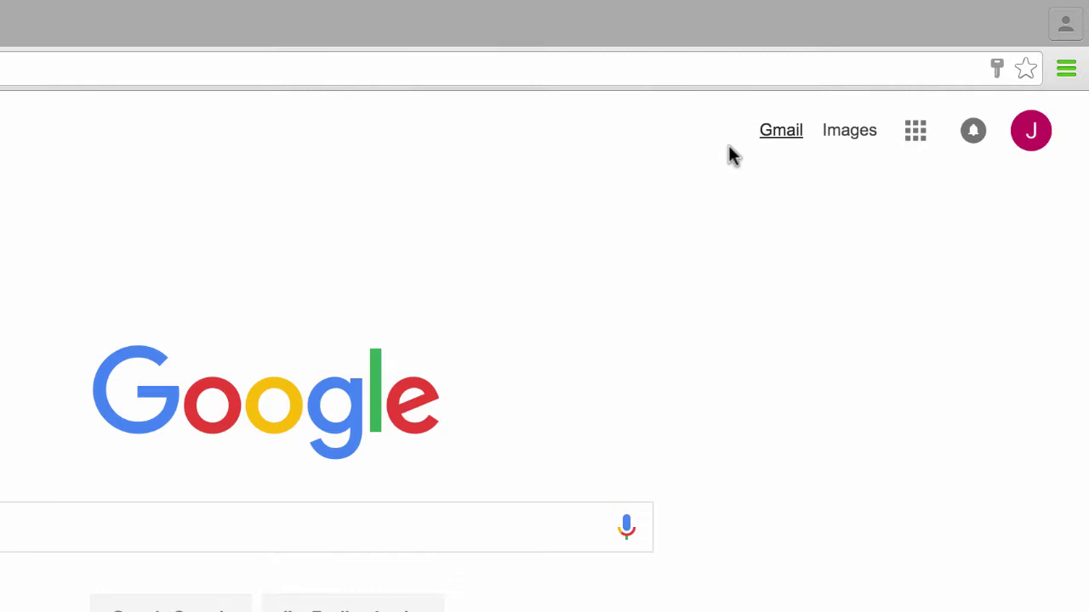
{"action": "left_click", "coordinate": [783, 137]}
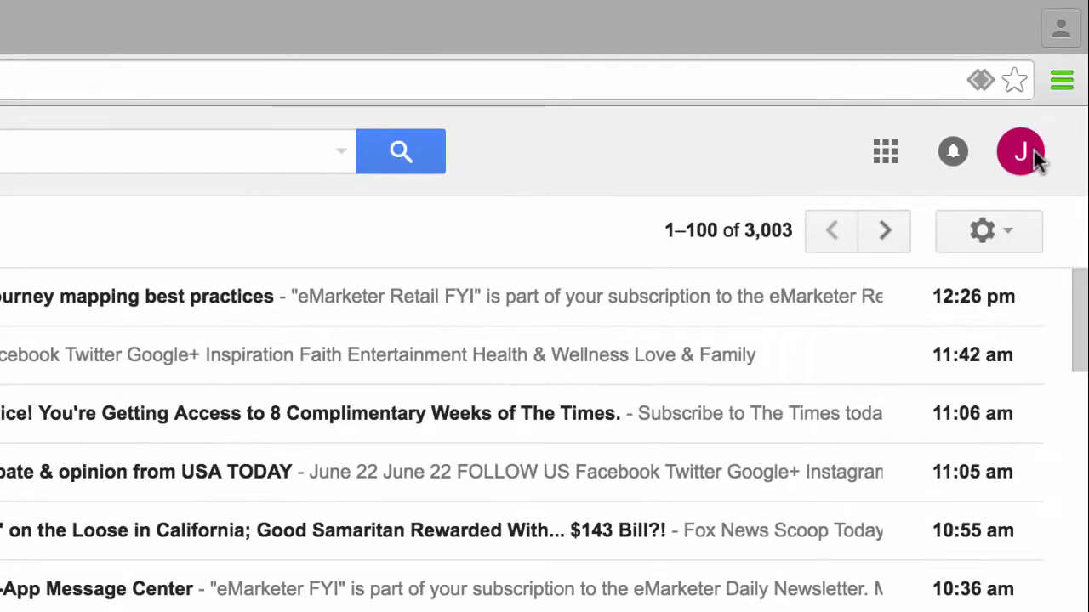
{"action": "left_click", "coordinate": [1032, 153]}
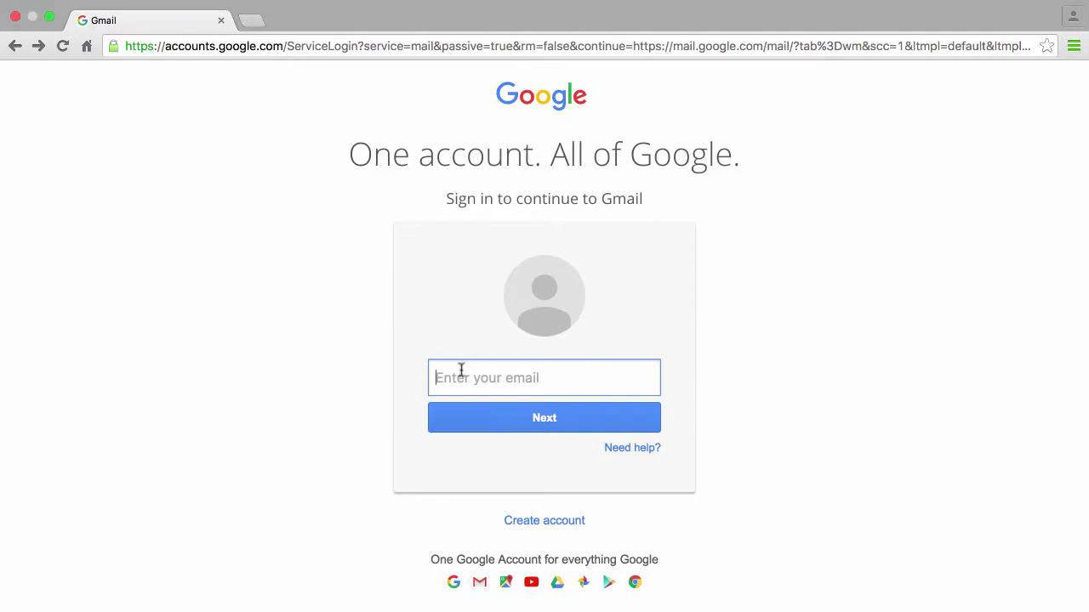
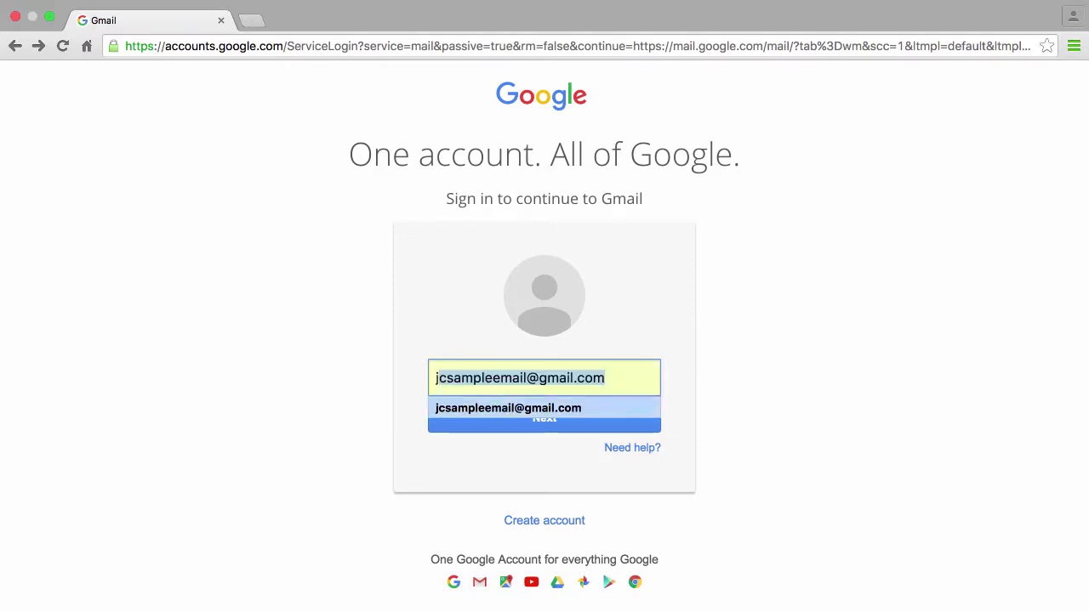
Step: Sign back in with the suggested e-mail and the password to reach the Gmail inbox (2,953 unread)
{"action": "left_click", "coordinate": [489, 408]}
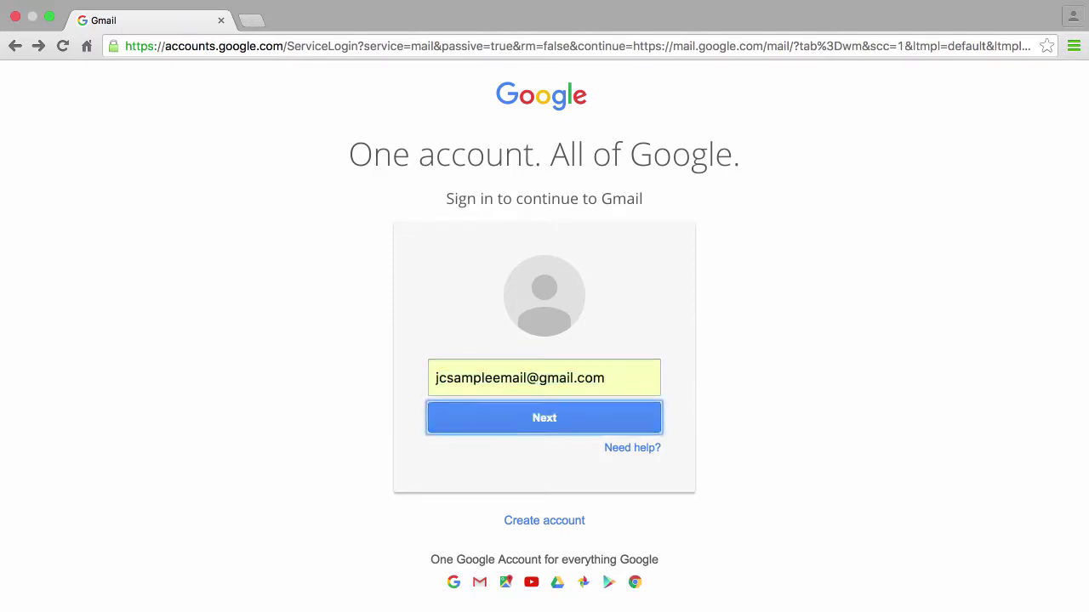
{"action": "left_click", "coordinate": [498, 426]}
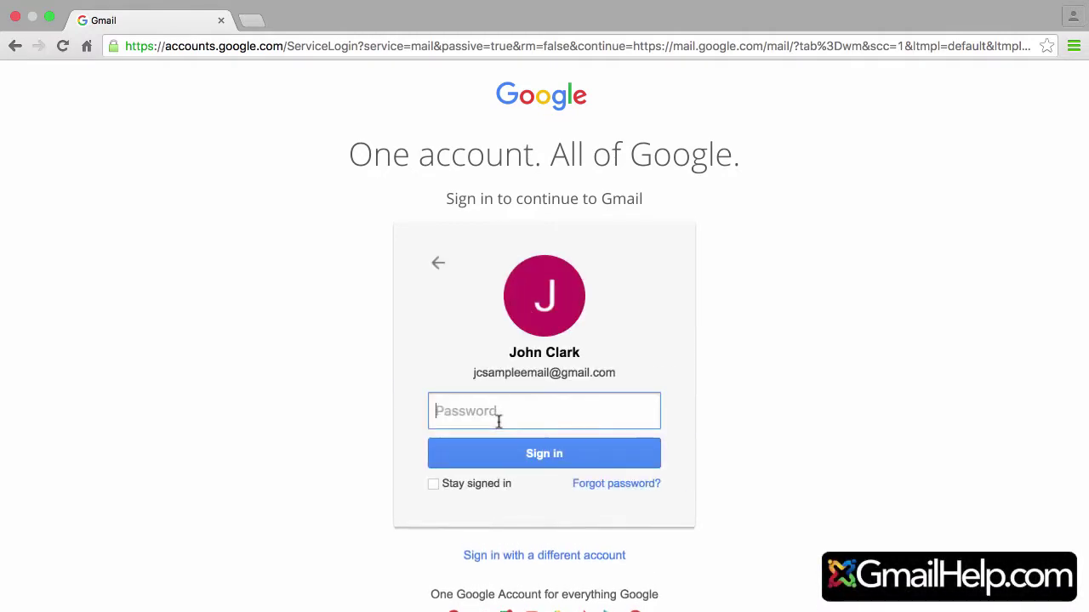
{"action": "type", "text": "********"}
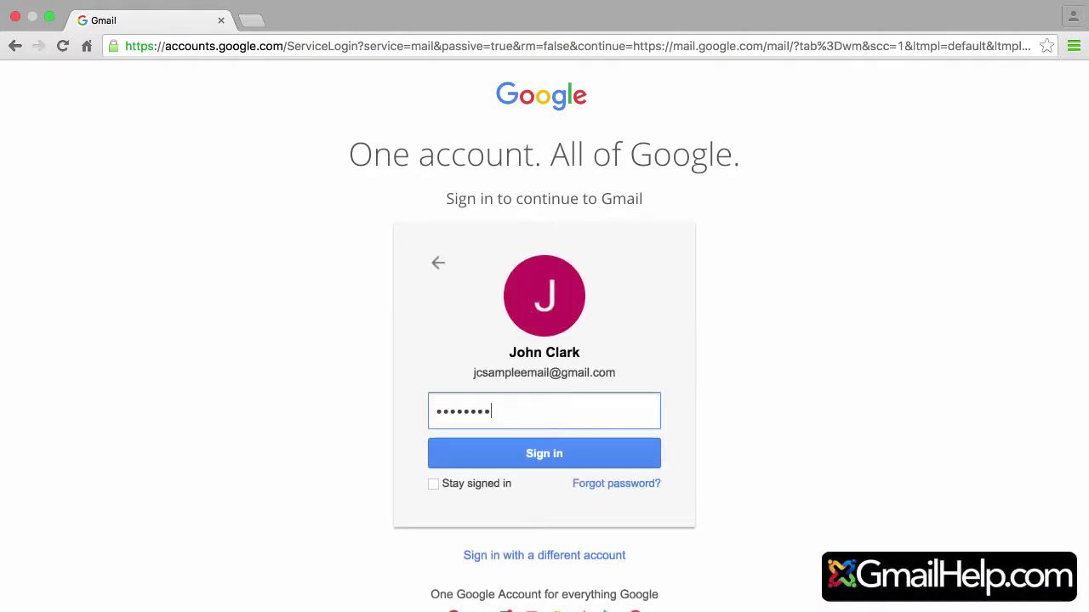
{"action": "left_click", "coordinate": [565, 467]}
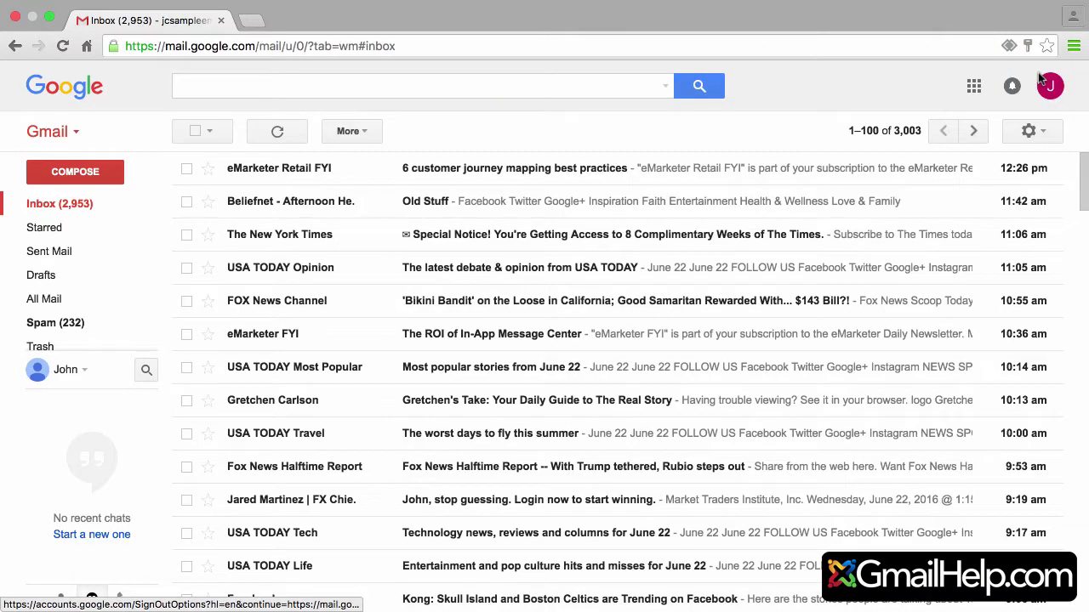
Step: In a new tab, choose Add account from the Google account panel
{"action": "left_click", "coordinate": [1051, 89]}
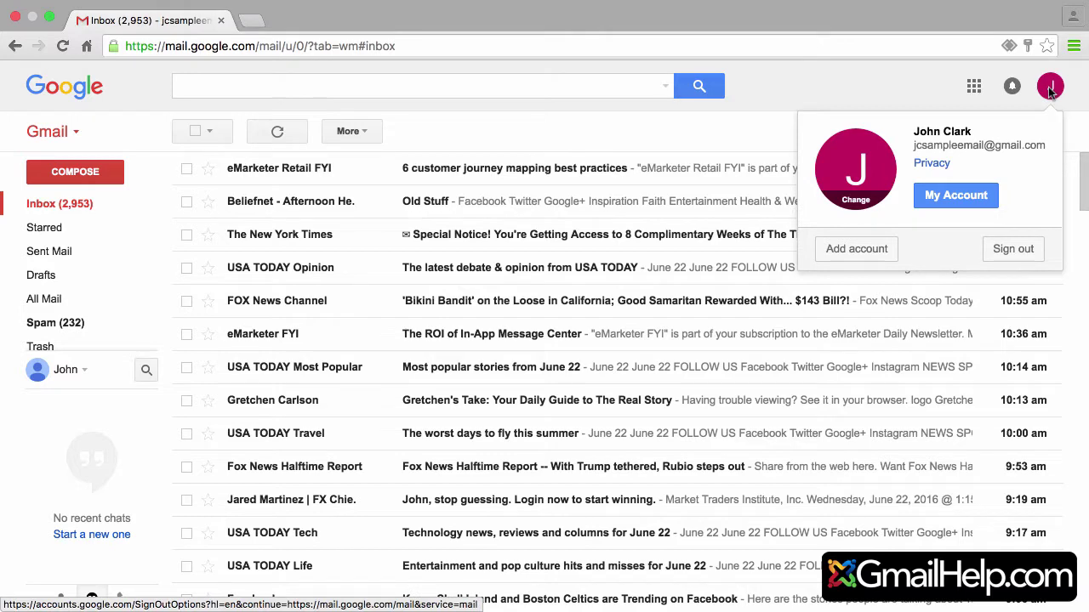
{"action": "left_click", "coordinate": [250, 22]}
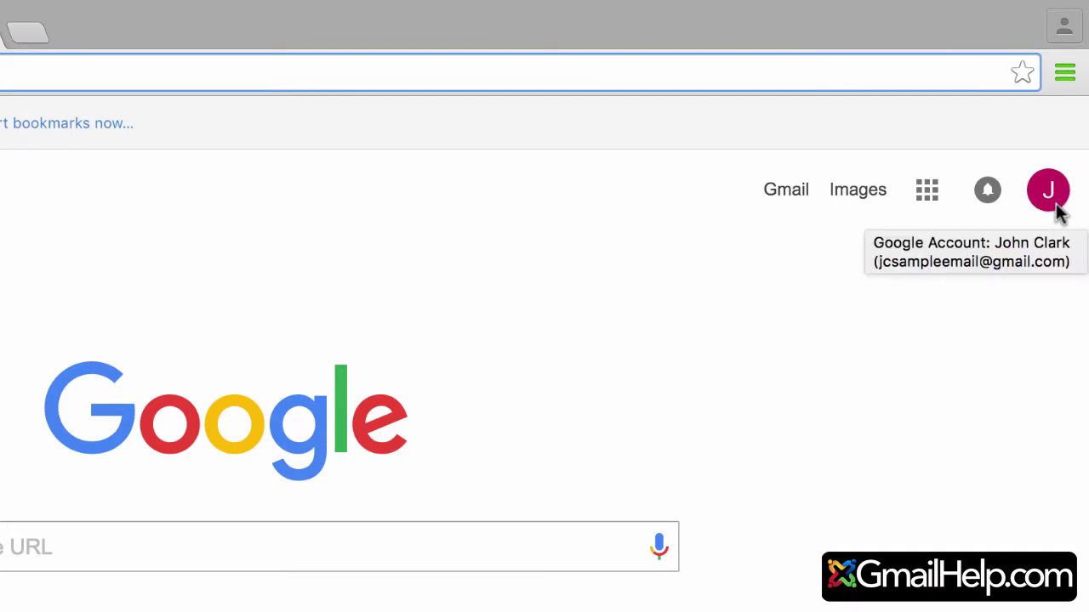
{"action": "left_click", "coordinate": [1053, 204]}
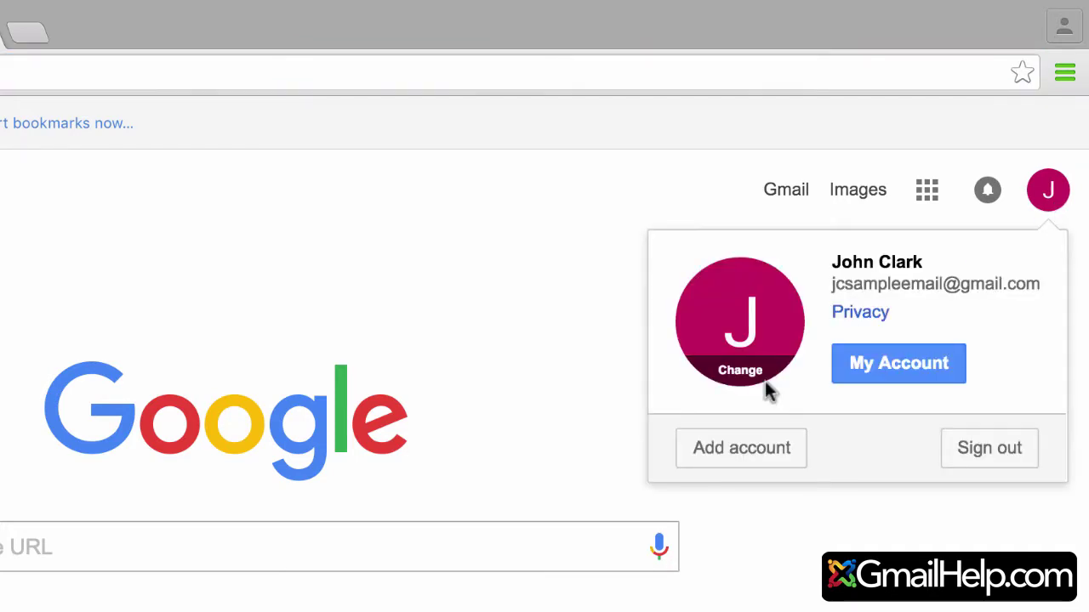
{"action": "left_click", "coordinate": [741, 446]}
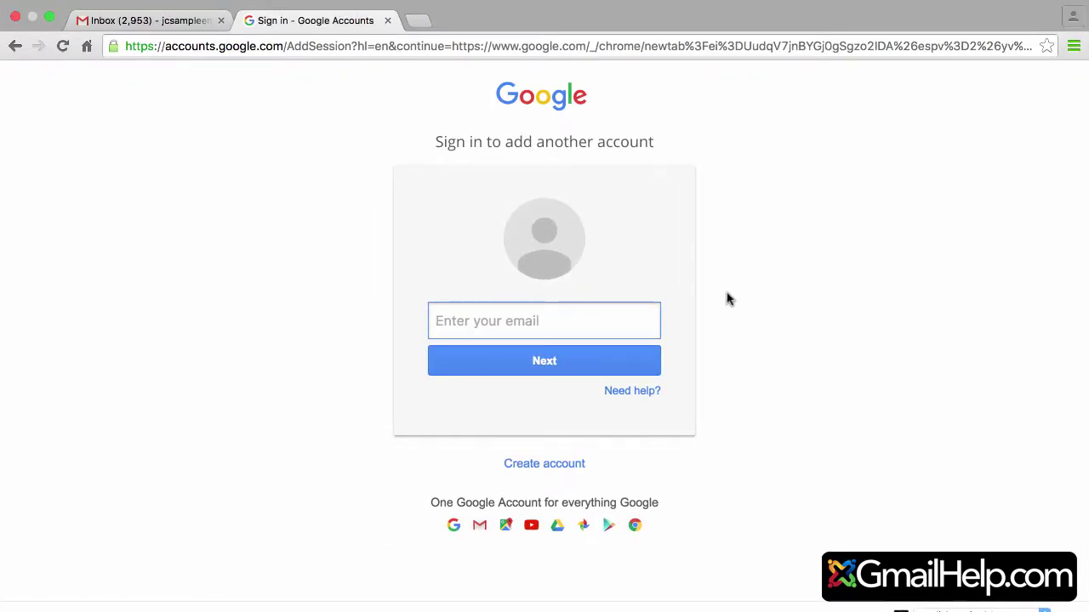
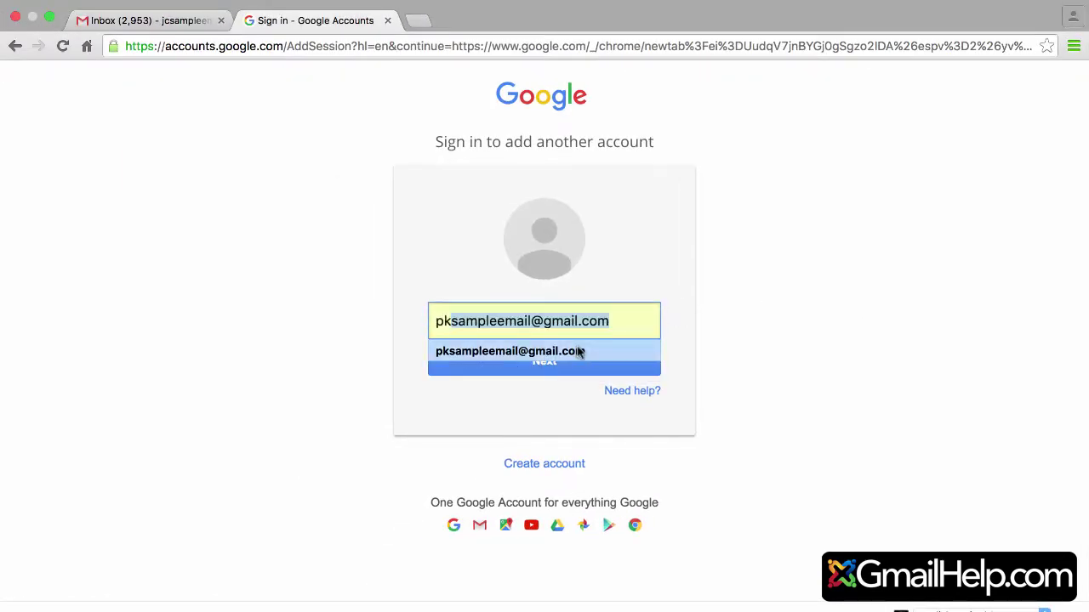
Step: Sign in the second account with its suggested e-mail and password, decline saving, and open Gmail
{"action": "left_click", "coordinate": [576, 349]}
{"action": "left_click", "coordinate": [544, 371]}
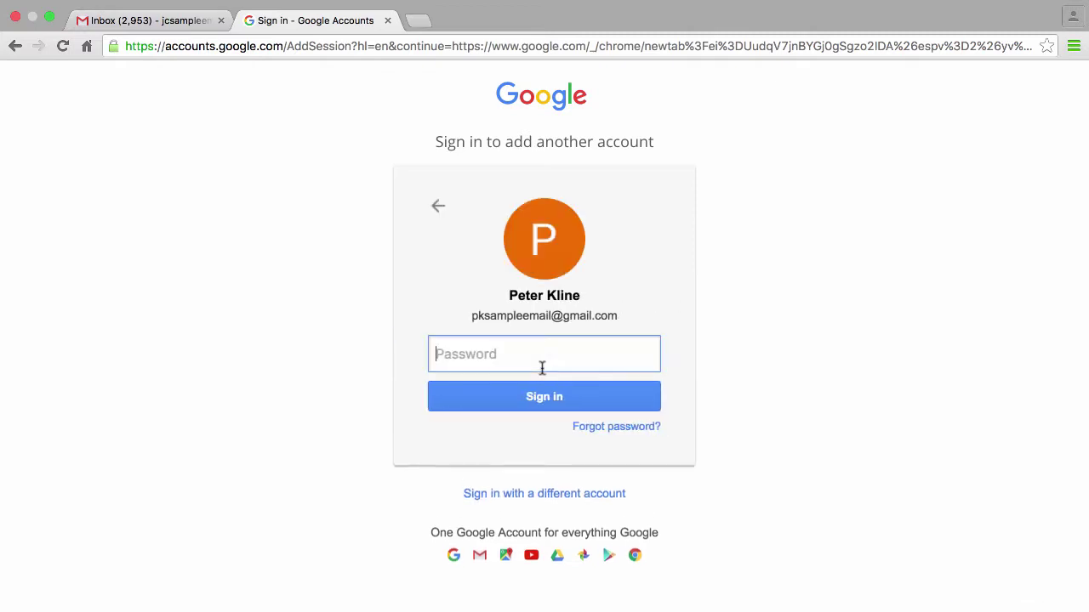
{"action": "type", "text": "••••••••"}
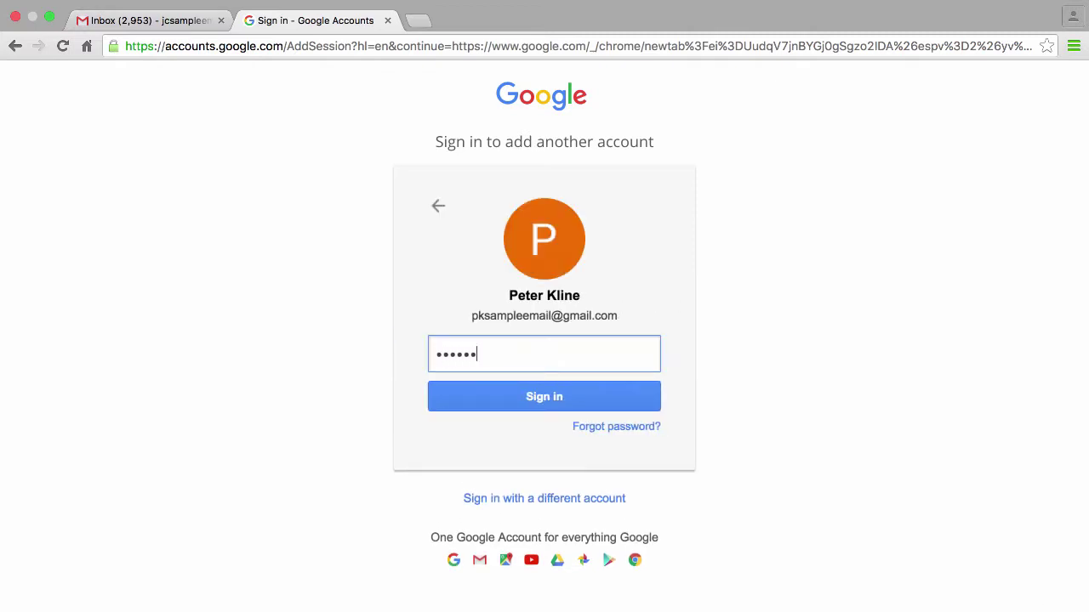
{"action": "left_click", "coordinate": [529, 396]}
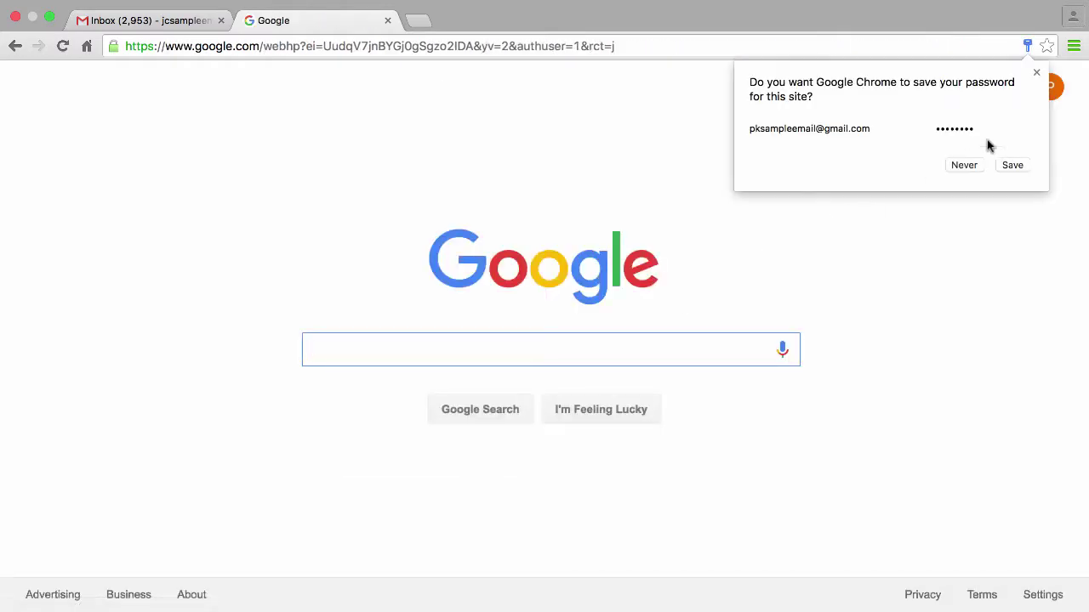
{"action": "left_click", "coordinate": [1036, 73]}
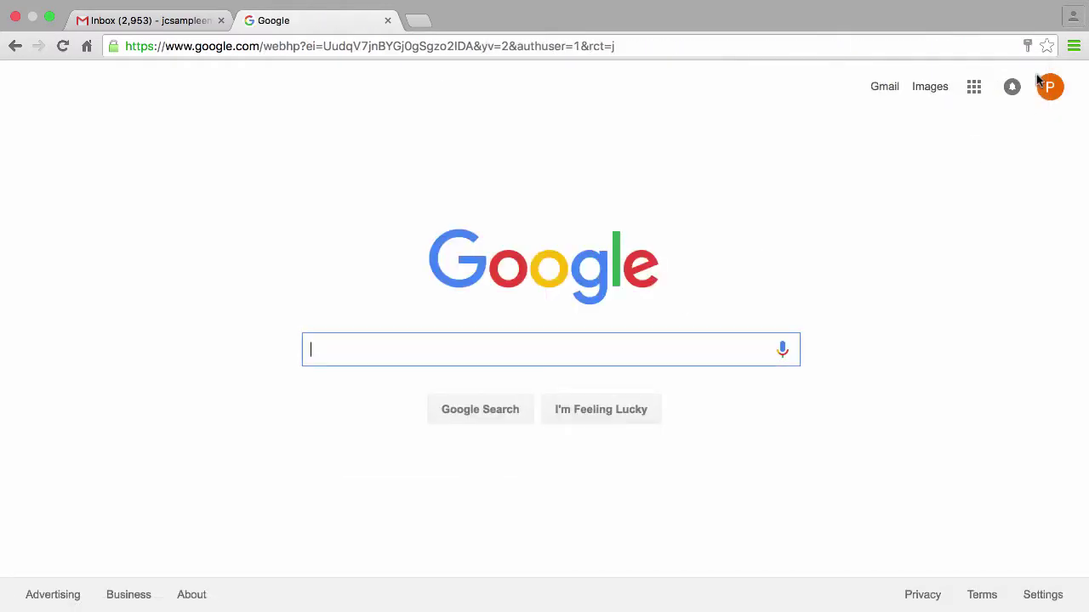
{"action": "left_click", "coordinate": [885, 88]}
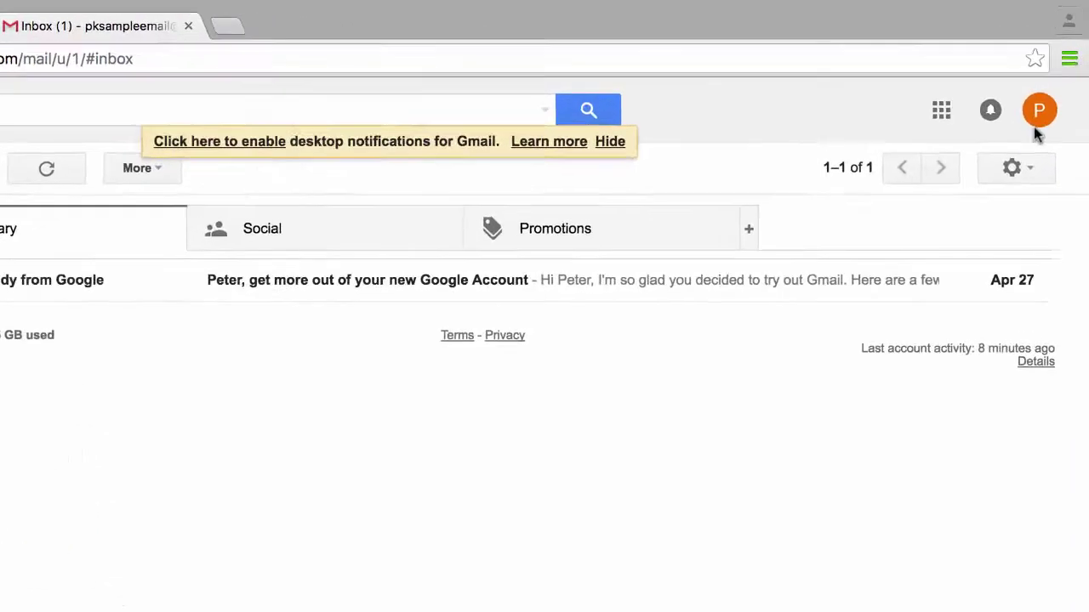
Step: View the P account's popup, then return to the first account's Inbox (2,953) tab
{"action": "left_click", "coordinate": [1033, 126]}
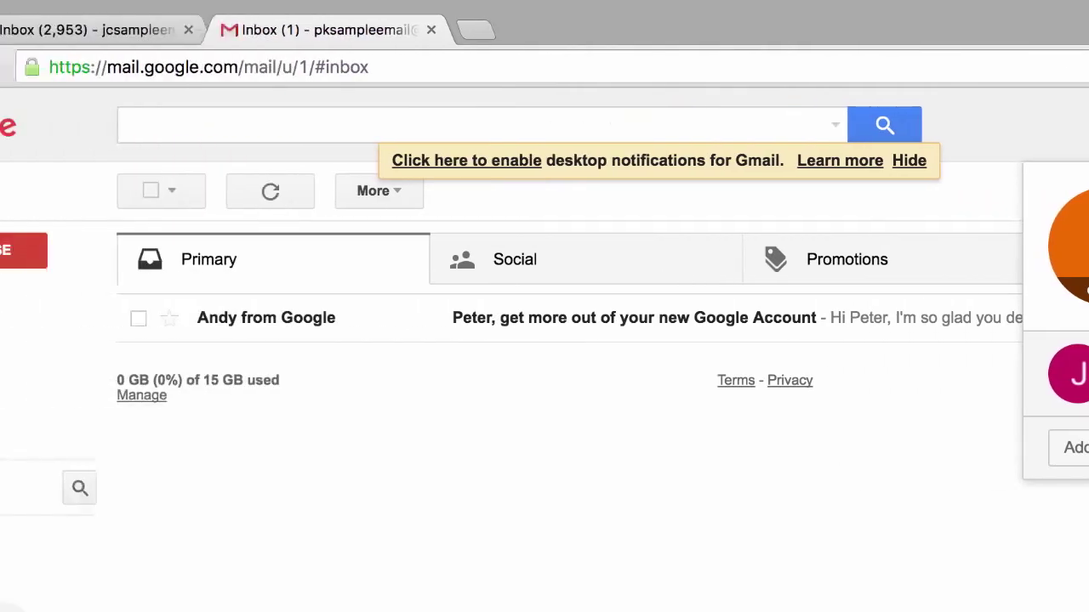
{"action": "left_click", "coordinate": [251, 24]}
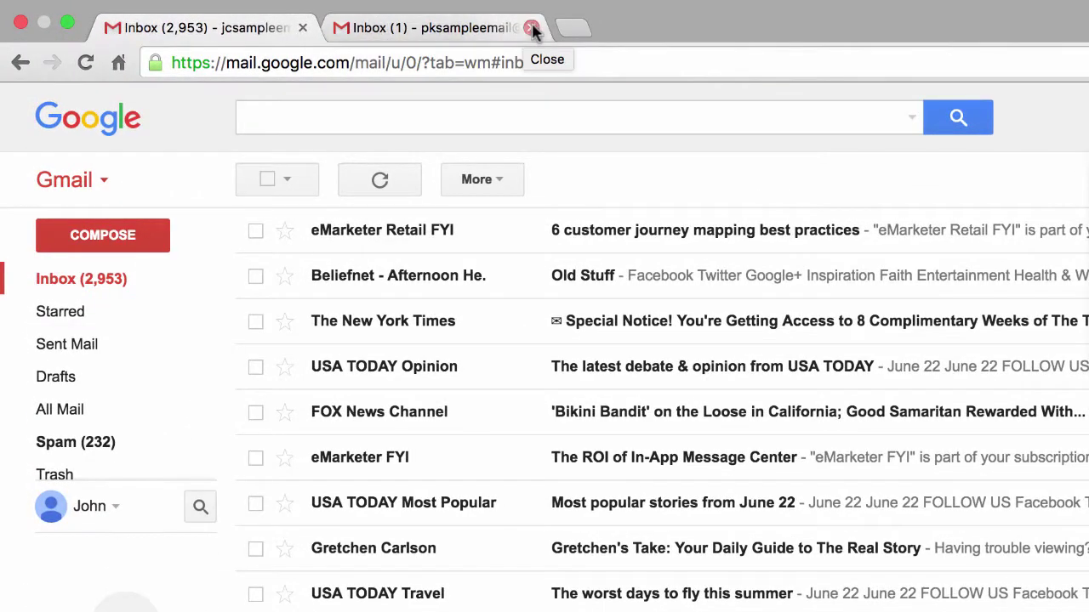
Step: Place a blank New Tab between the two Inbox tabs and go back to the first inbox
{"action": "left_click", "coordinate": [581, 31]}
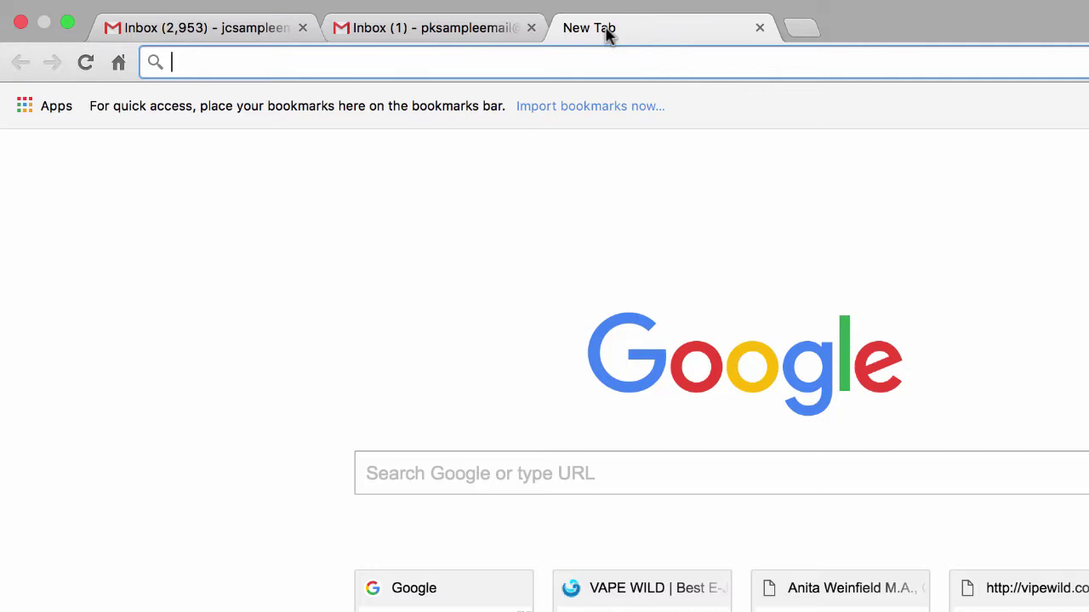
{"action": "left_click_drag", "start_coordinate": [600, 31], "coordinate": [384, 36]}
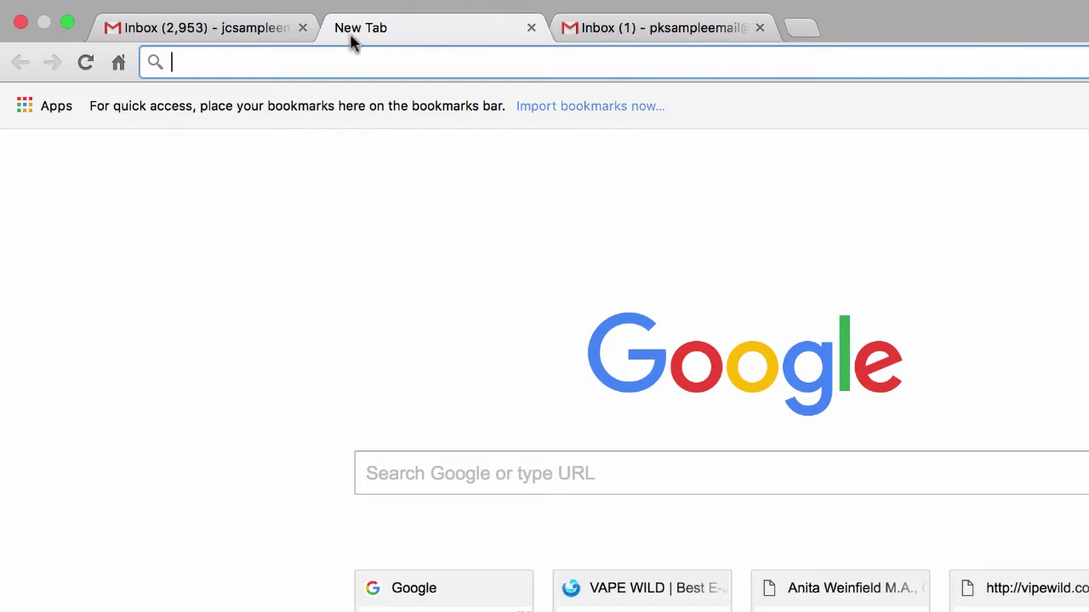
{"action": "left_click", "coordinate": [247, 27]}
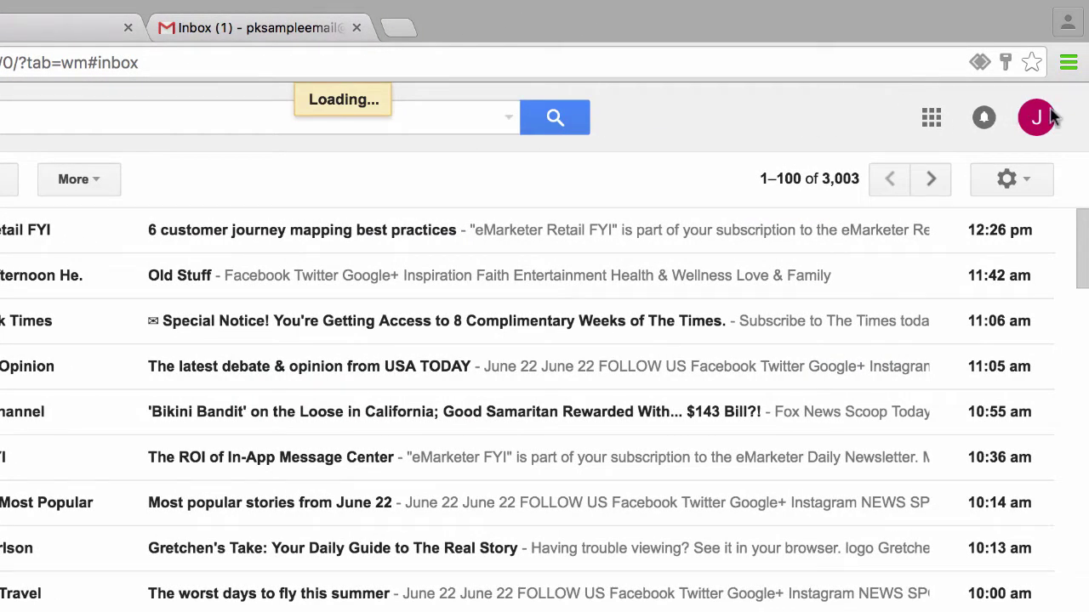
Step: Sign out from the J account's avatar menu in the first inbox tab
{"action": "left_click", "coordinate": [1040, 121]}
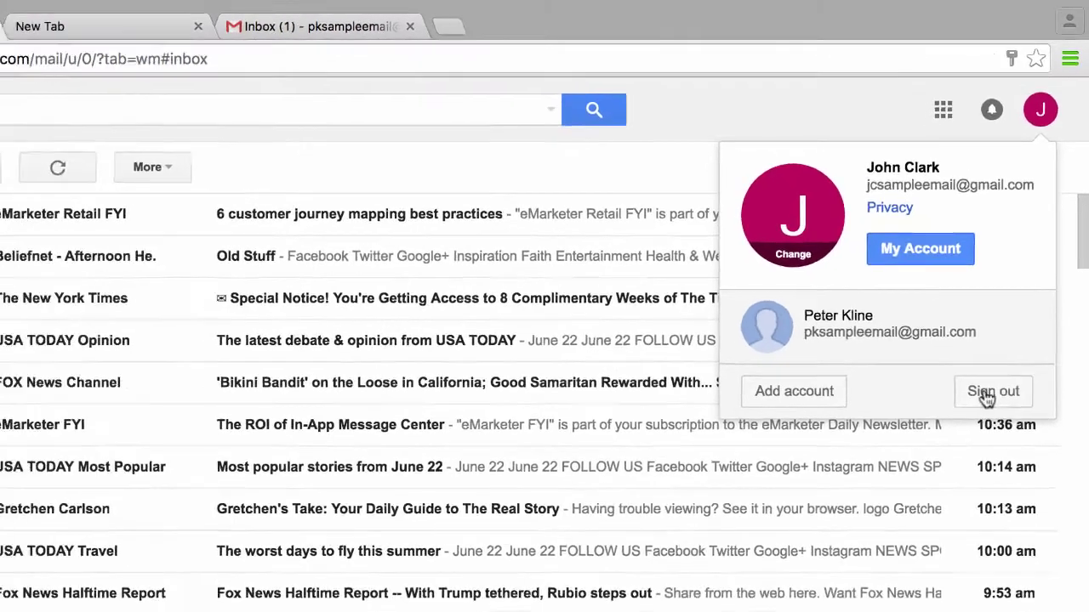
{"action": "left_click", "coordinate": [980, 423]}
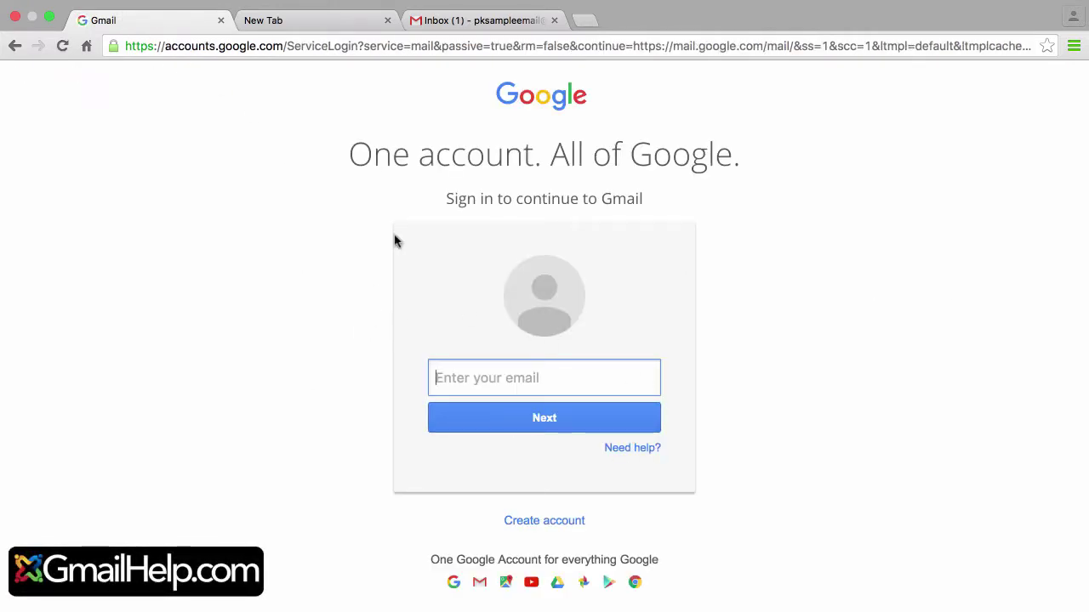
Step: Switch to the Inbox (1) tab, close the account panel, and reload Inbox from the sidebar
{"action": "left_click", "coordinate": [473, 20]}
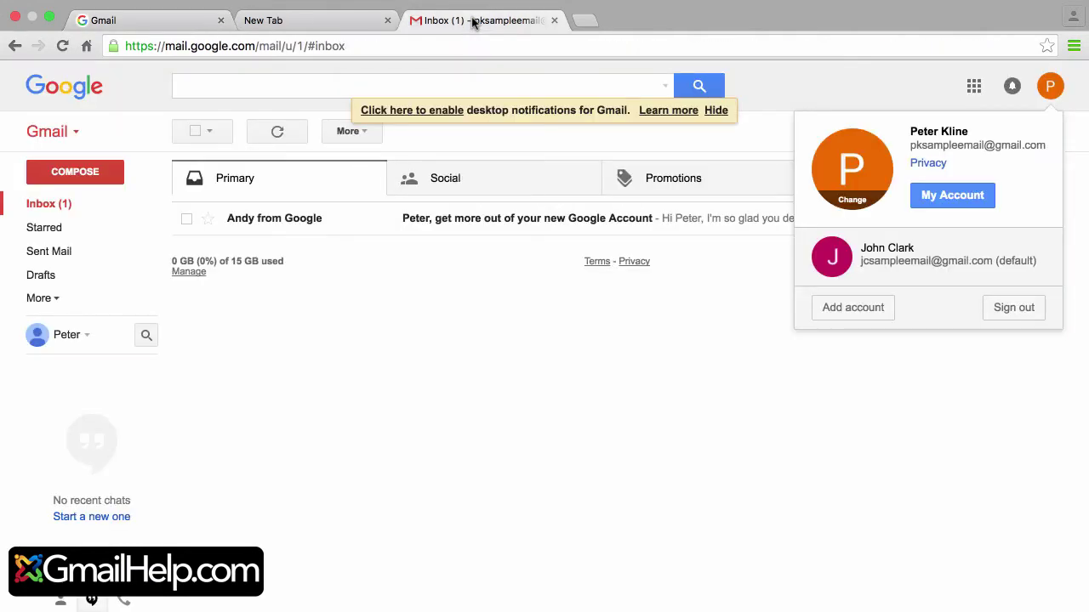
{"action": "left_click", "coordinate": [387, 277]}
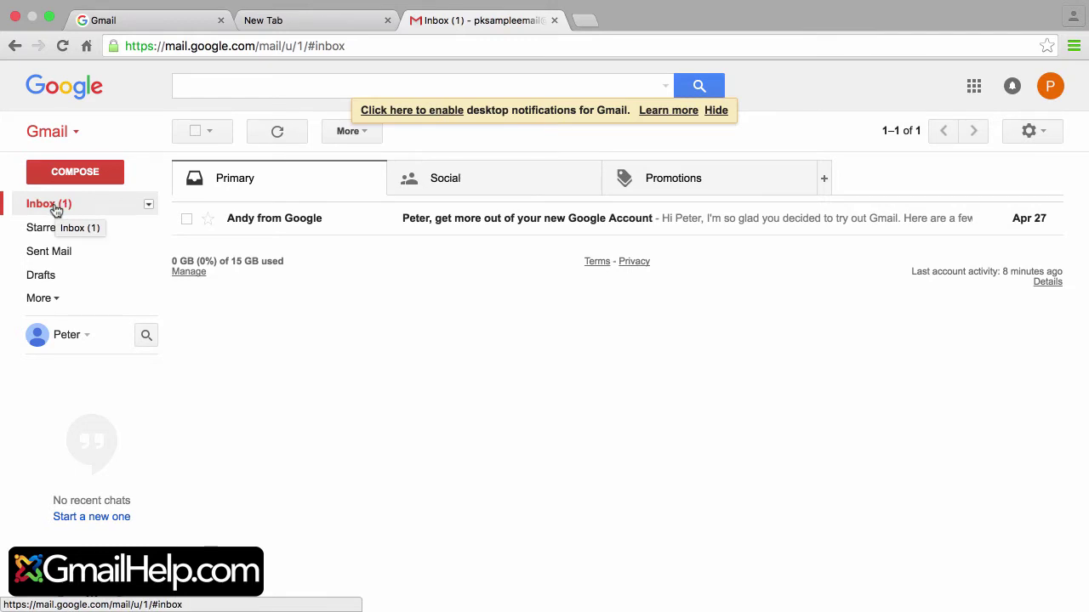
{"action": "left_click", "coordinate": [57, 212]}
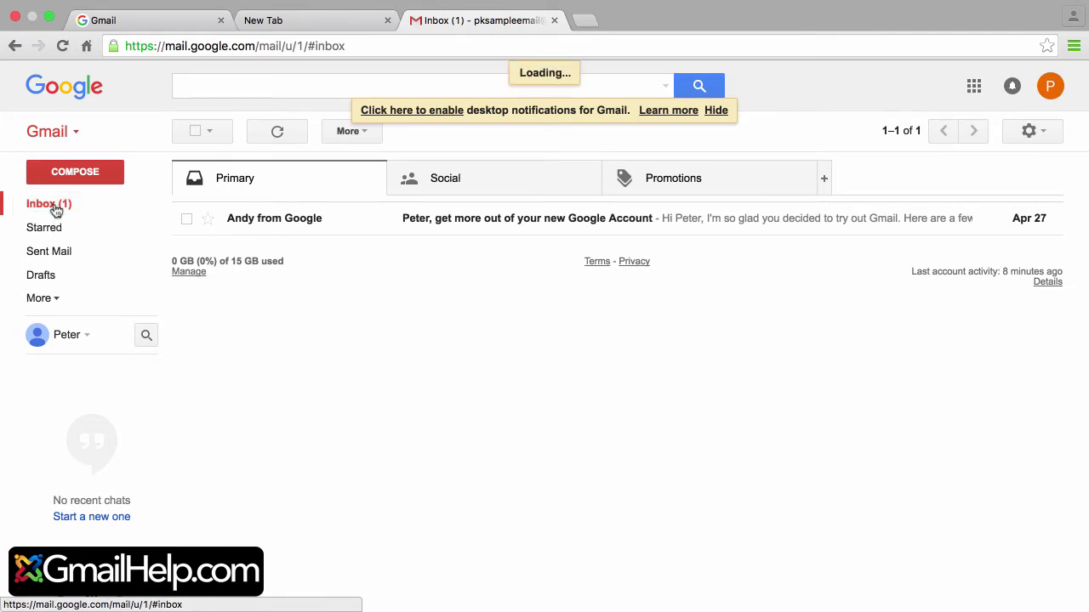